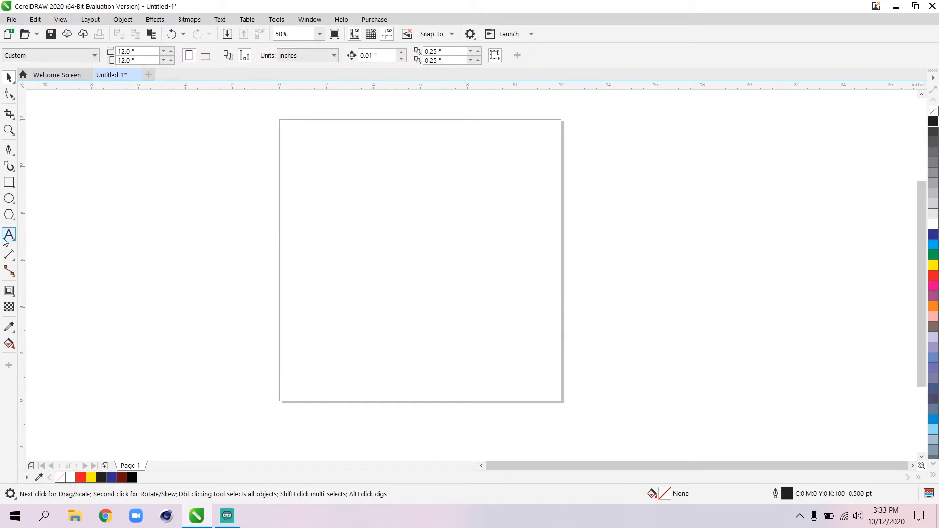
Step: Add the artistic text "Super" on the page and set its font to Yellow Rabbit - Personal Use
click(5, 239)
click(314, 250)
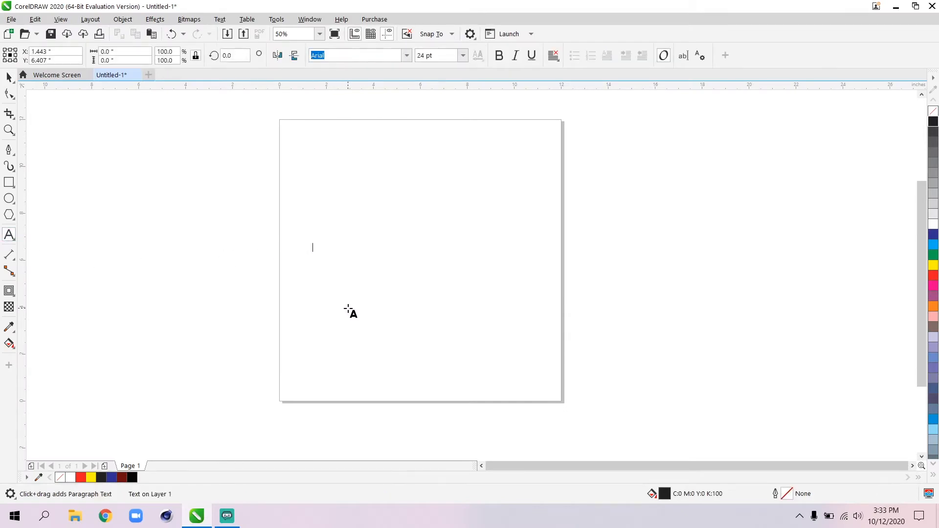
text(Super)
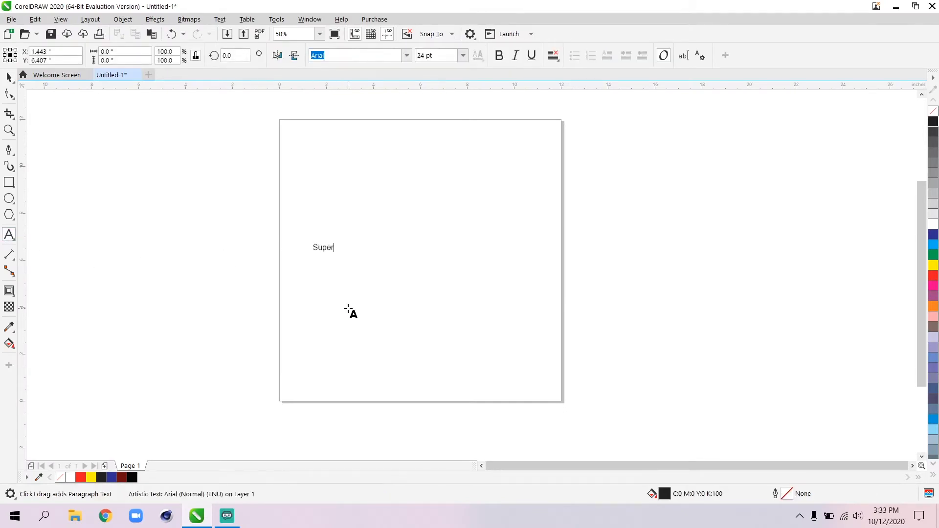
key(ctrl+space)
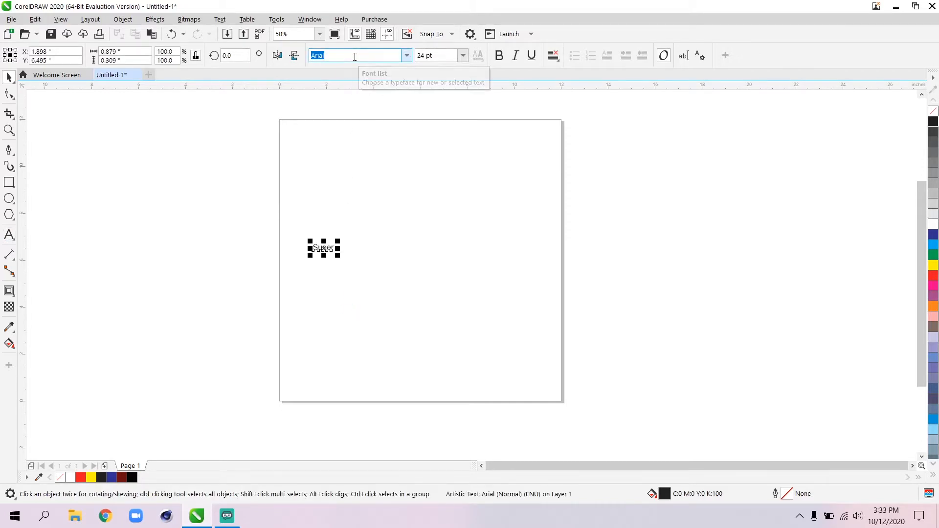
text(Yellow Rabbit - Personal Use)
key(Return)
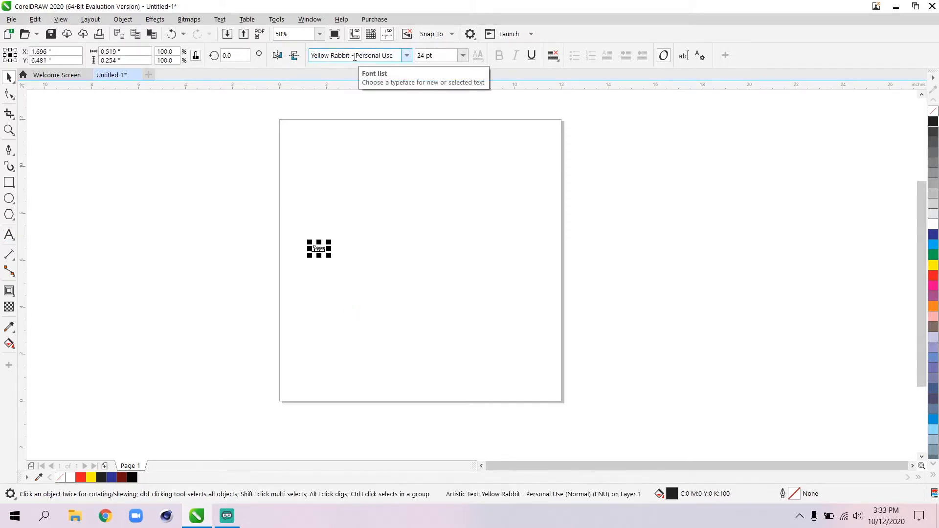
Step: Enlarge the "Super" text to about 320 pt, about 6.9 inches wide, and move it near the middle of the page
scroll(336, 257, up, 2)
drag(322, 254, 656, 404)
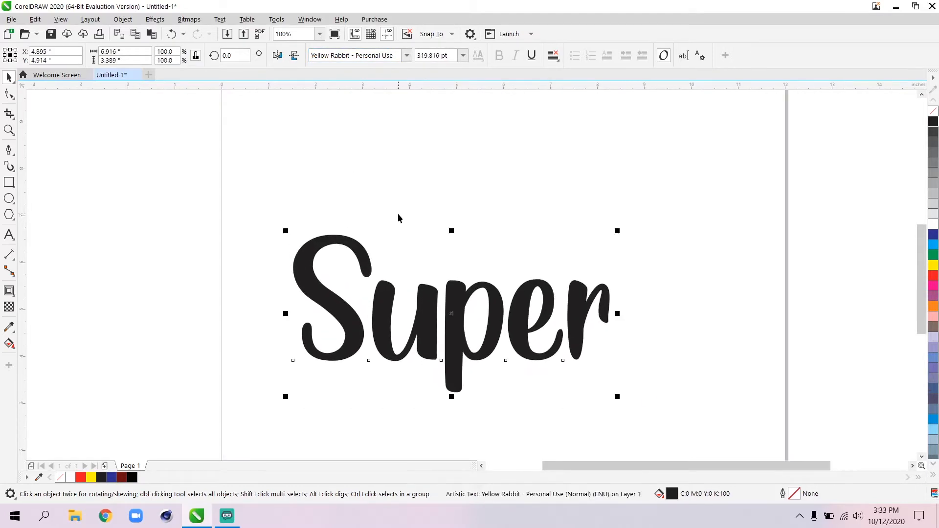
scroll(397, 213, down, 2)
drag(393, 264, 413, 233)
click(432, 169)
click(373, 212)
Step: Apply a one-step outside contour of about 0.142 inch around the "Super" text
click(10, 292)
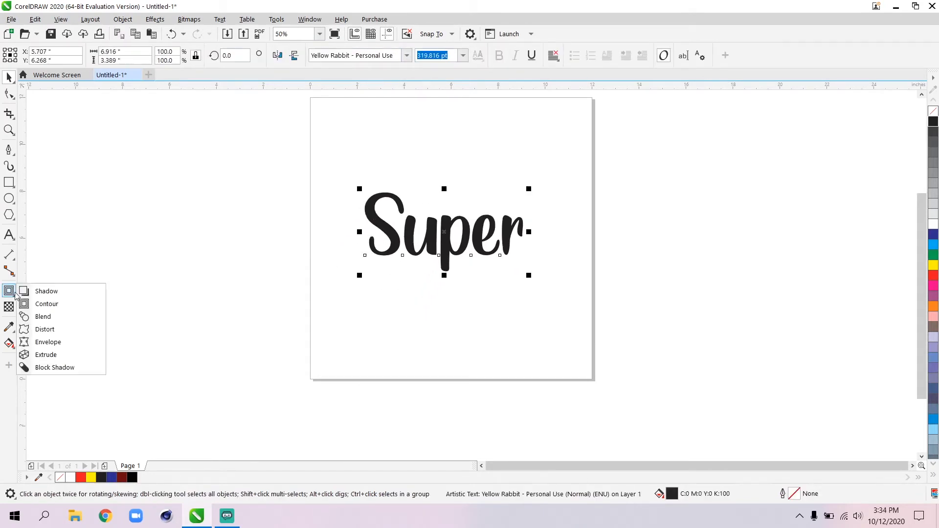
click(46, 303)
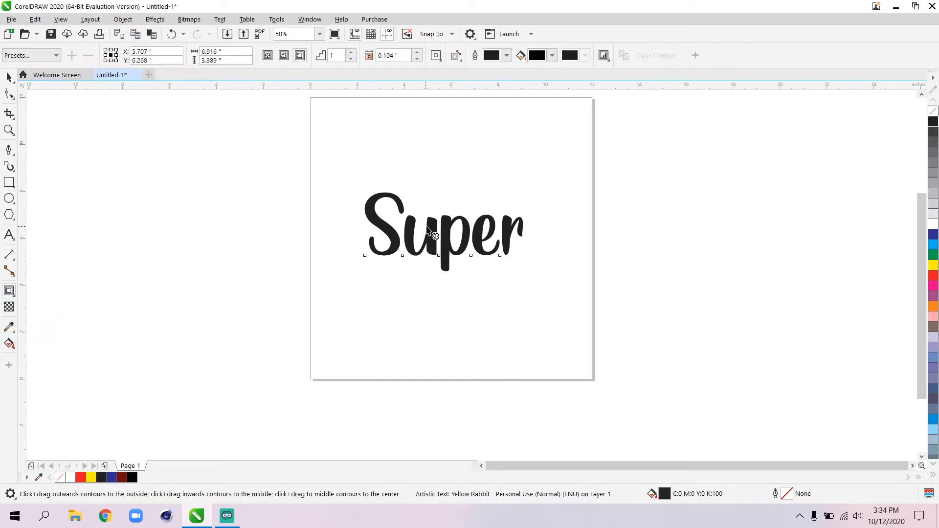
mouse_move(443, 194)
mouse_down()
mouse_move(439, 213)
mouse_move(435, 190)
mouse_up()
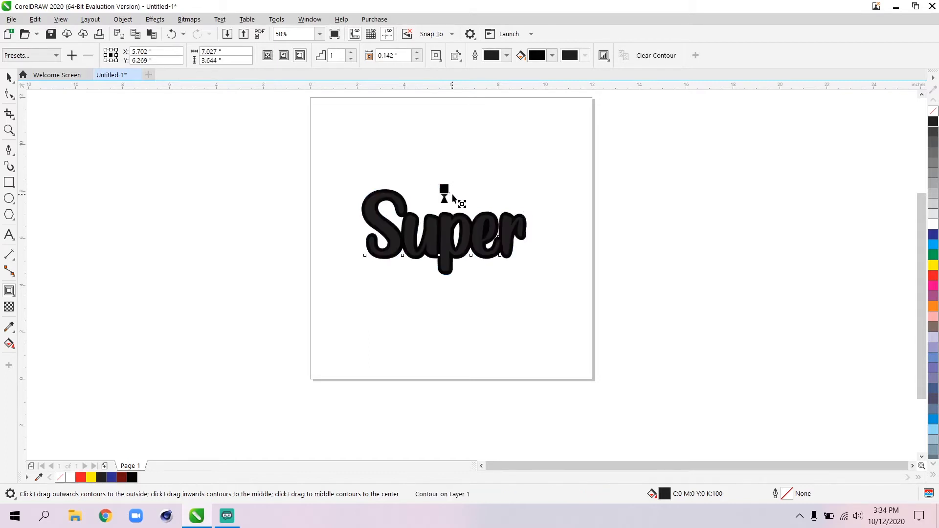
Step: Set the contour's fill colour to red (C 0, M 100, Y 100, K 0)
scroll(453, 197, up, 2)
click(552, 56)
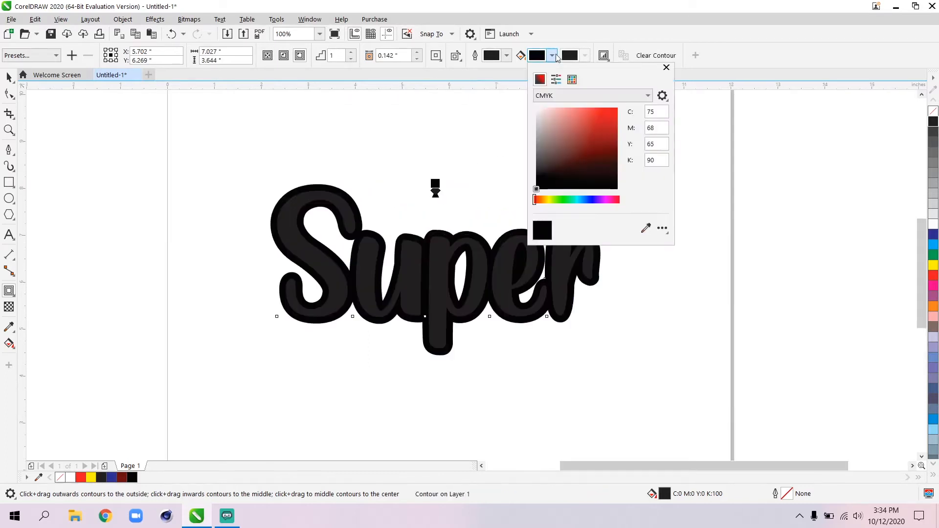
click(618, 107)
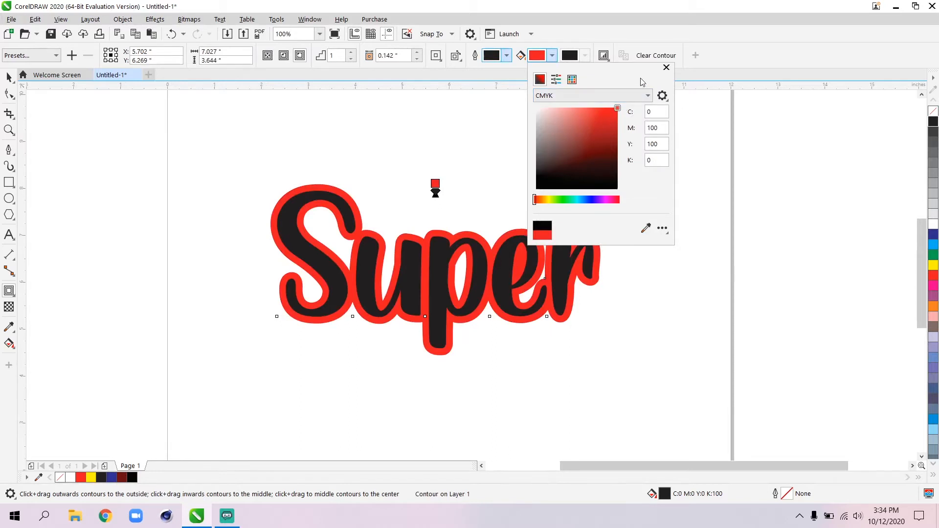
click(666, 67)
Step: Fill the "Super" text inside the contour with white
click(9, 77)
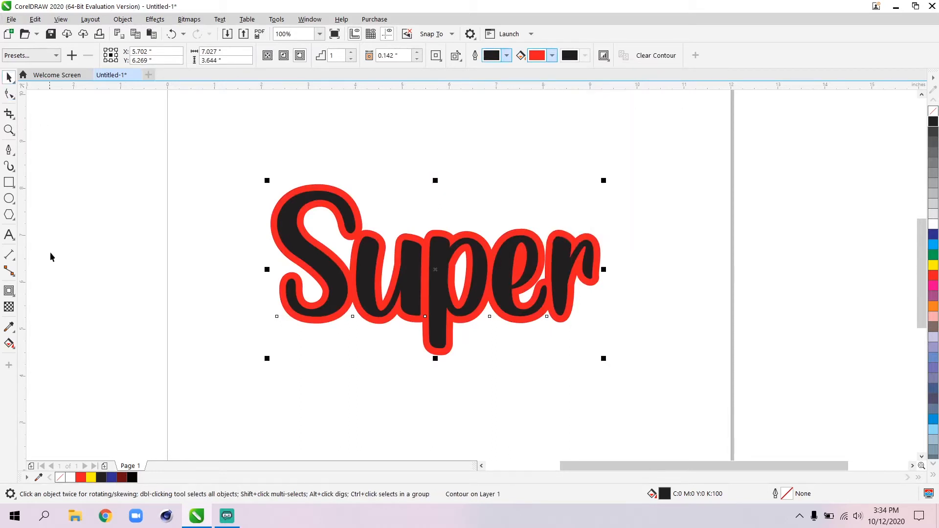
key(Escape)
click(307, 286)
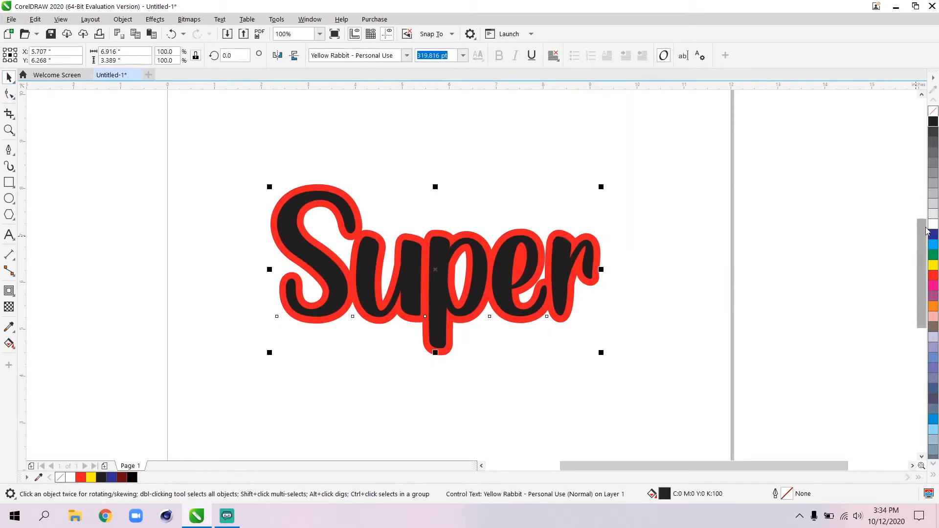
click(933, 225)
click(836, 256)
scroll(445, 268, down, 1)
scroll(443, 282, up, 1)
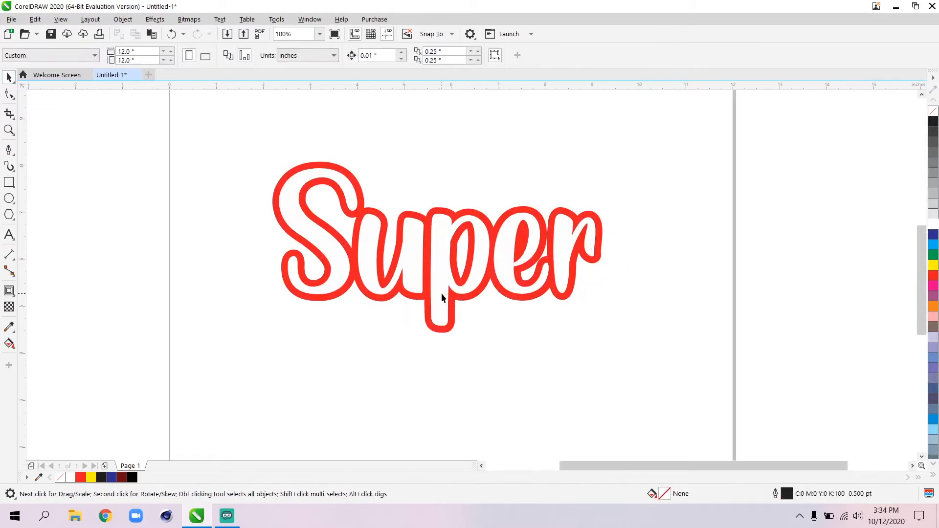
Step: Try slightly wider letter spacing on the contoured "Super" text and undo it
click(435, 277)
click(8, 94)
drag(606, 330, 616, 331)
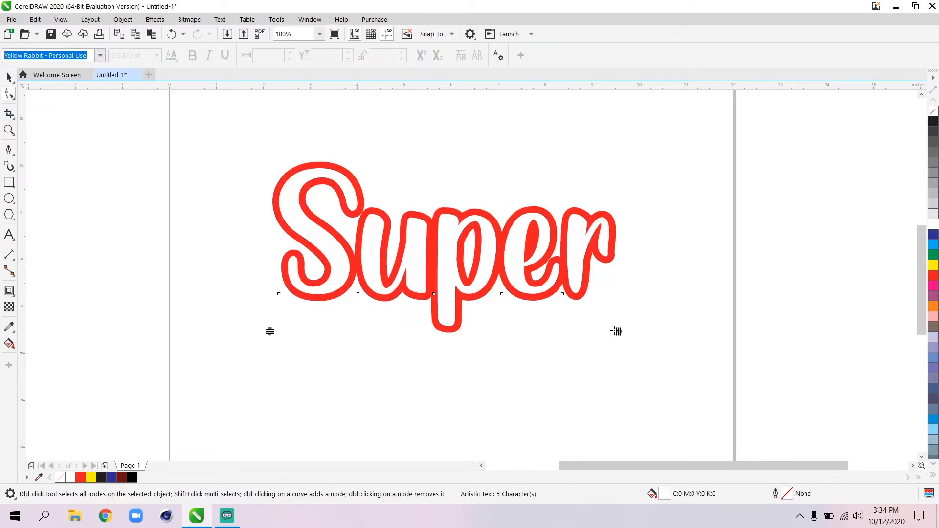
key(ctrl+z)
key(space)
Step: Replace the word "Super" with "Text" in the contoured text object
click(766, 272)
double_click(556, 244)
key(ctrl+a)
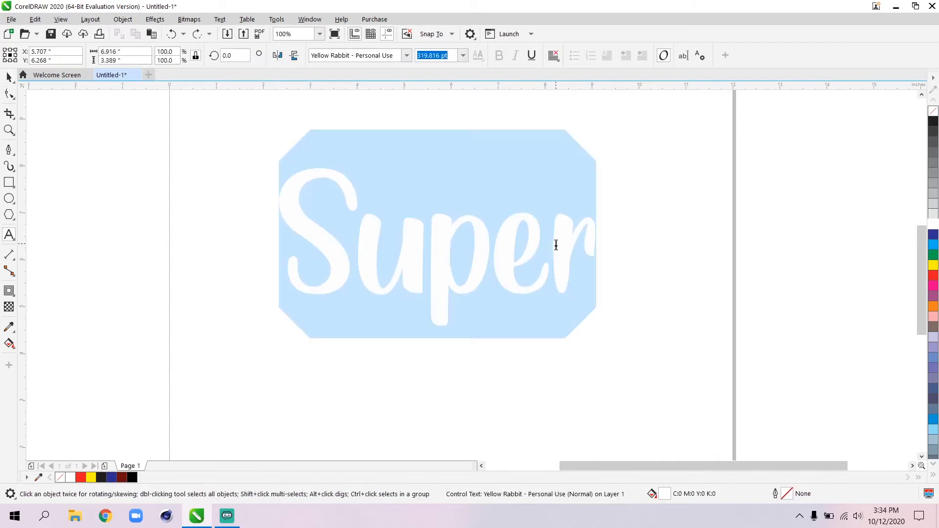
key(BackSpace)
text(Text)
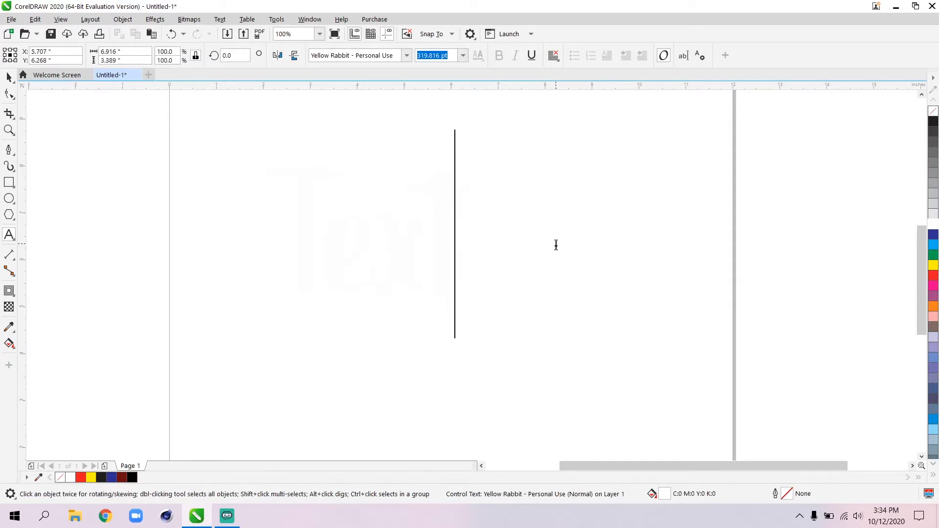
key(ctrl+space)
scroll(468, 251, down, 1)
scroll(451, 246, up, 1)
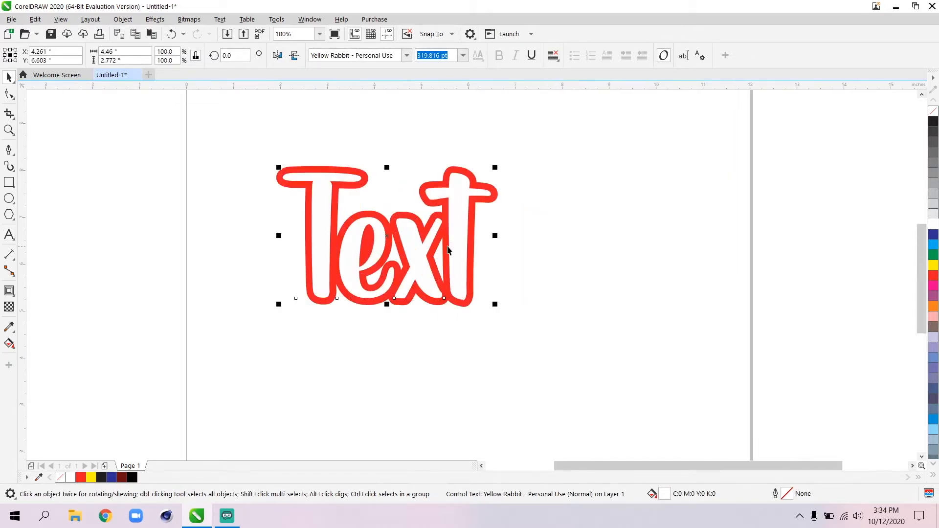
Step: Replace the wording of the contoured text object with lowercase "focus"
click(451, 247)
key(F8)
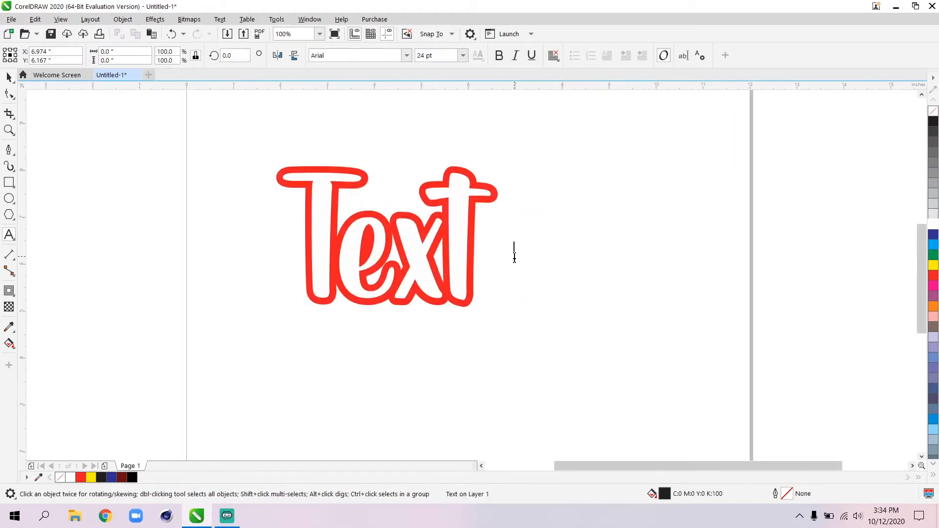
click(457, 253)
key(ctrl+a)
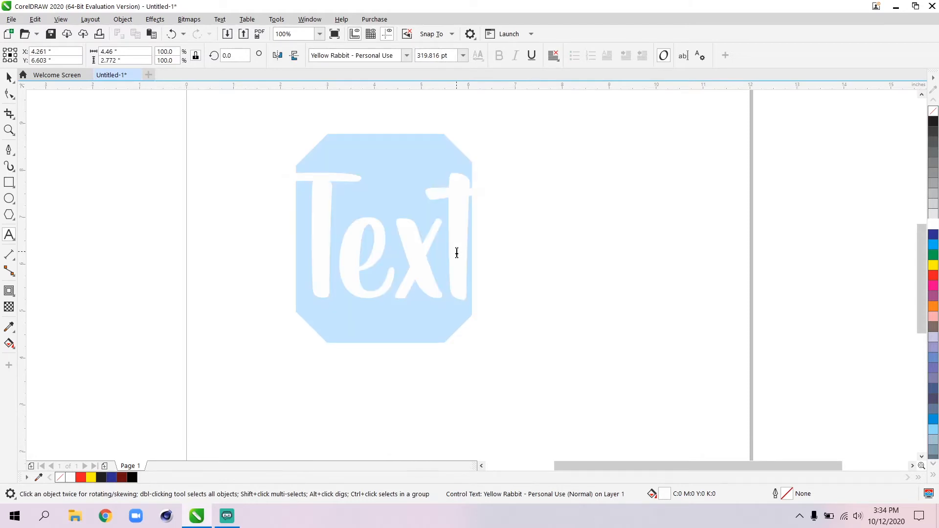
text(focus)
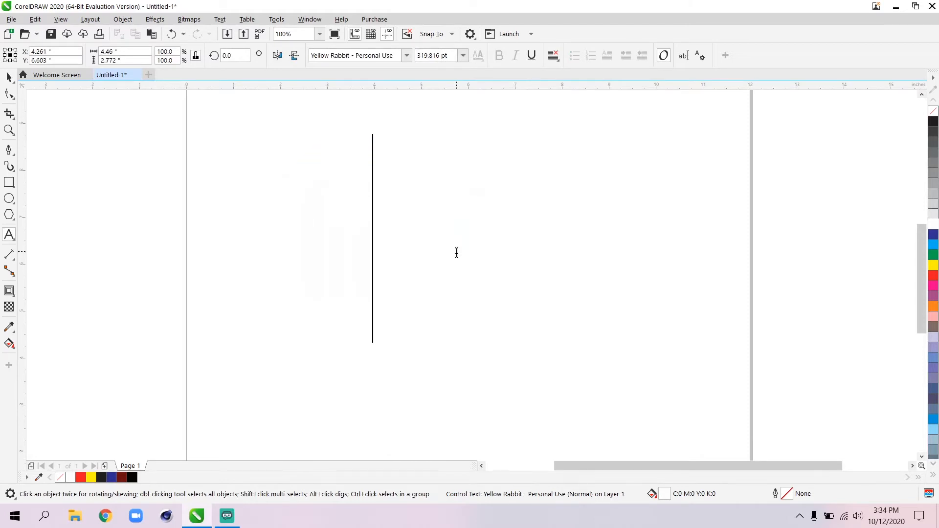
key(ctrl+space)
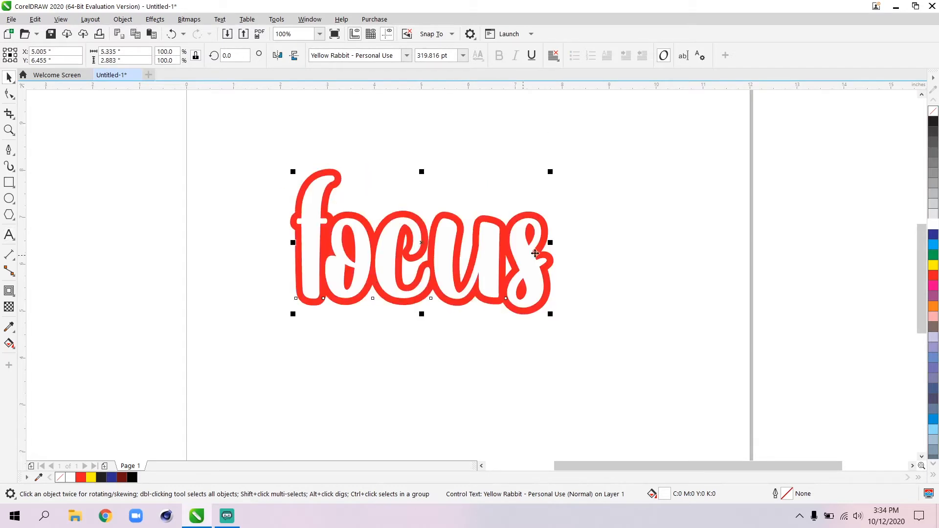
Step: Replace the wording "focus" with "Stylr" in the contoured text object
click(593, 229)
double_click(523, 259)
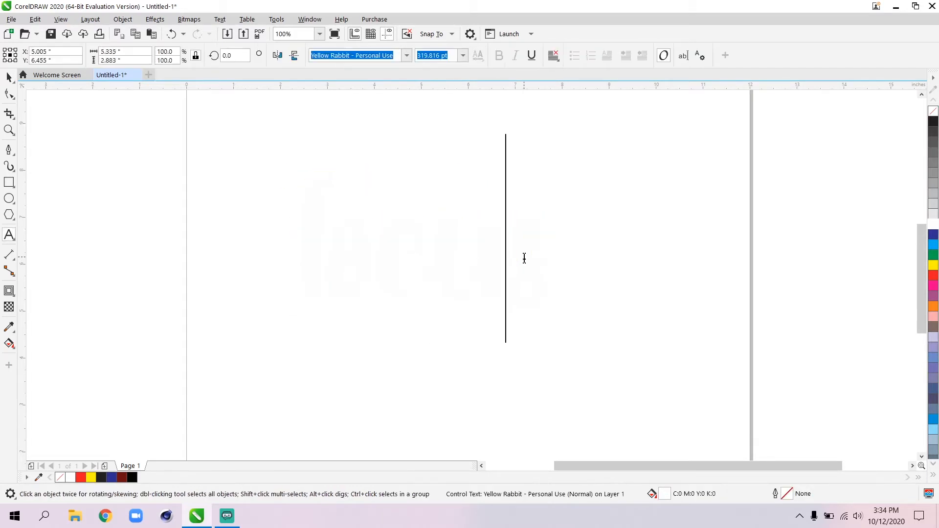
key(ctrl+a)
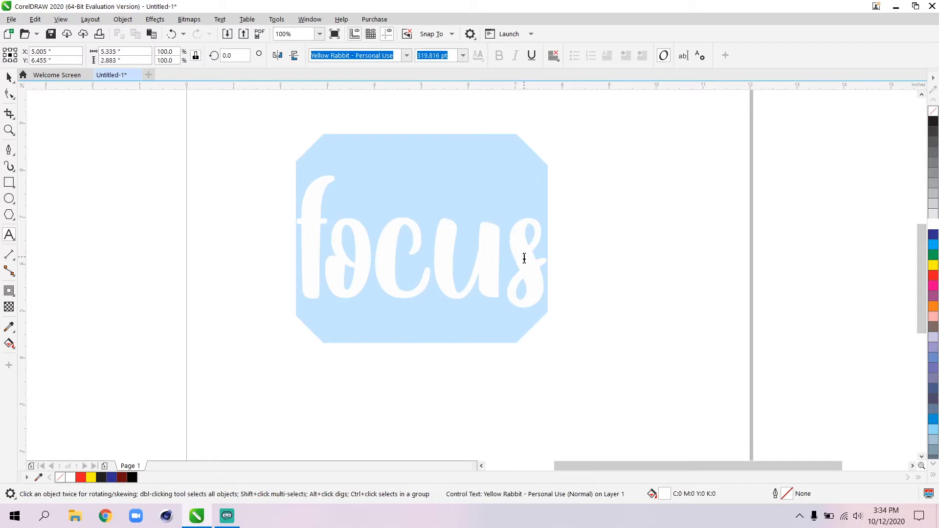
text(Style)
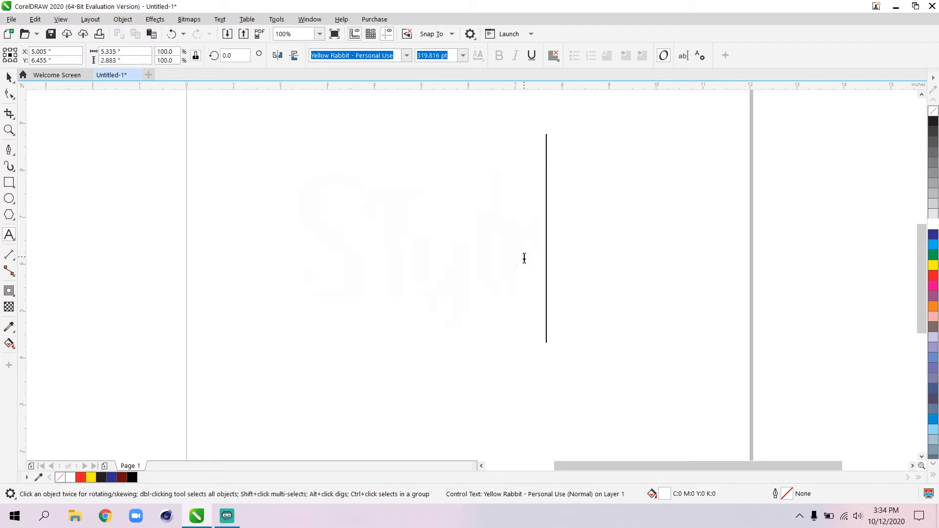
key(Escape)
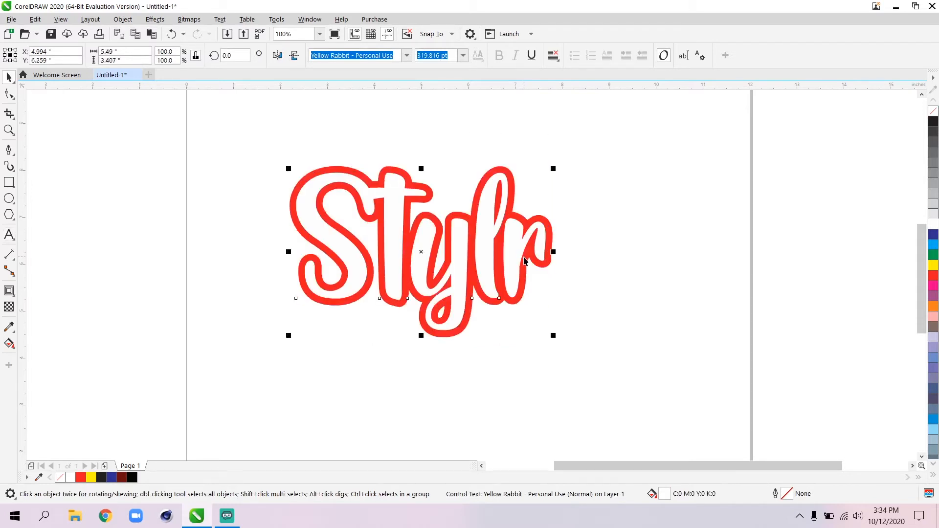
Step: Replace the wording of the contoured text object with capitalised "Focus"
double_click(511, 252)
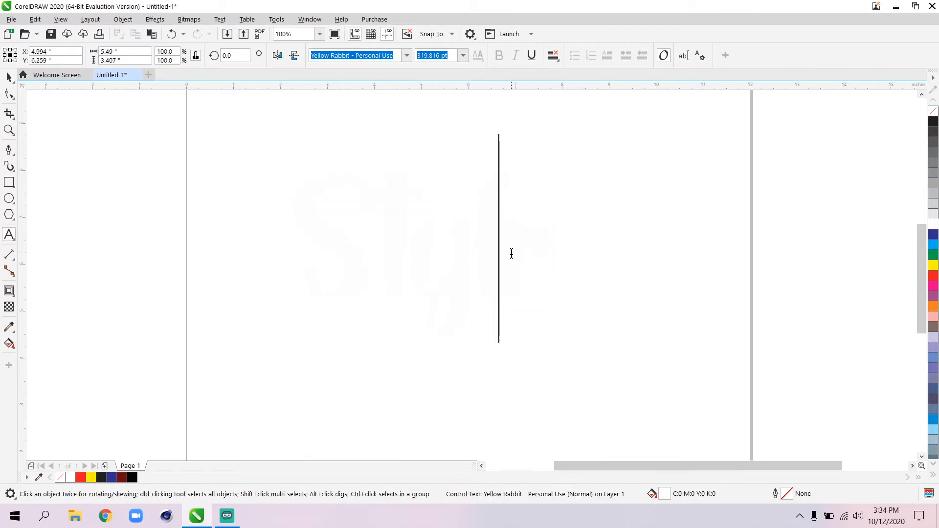
key(ctrl+a)
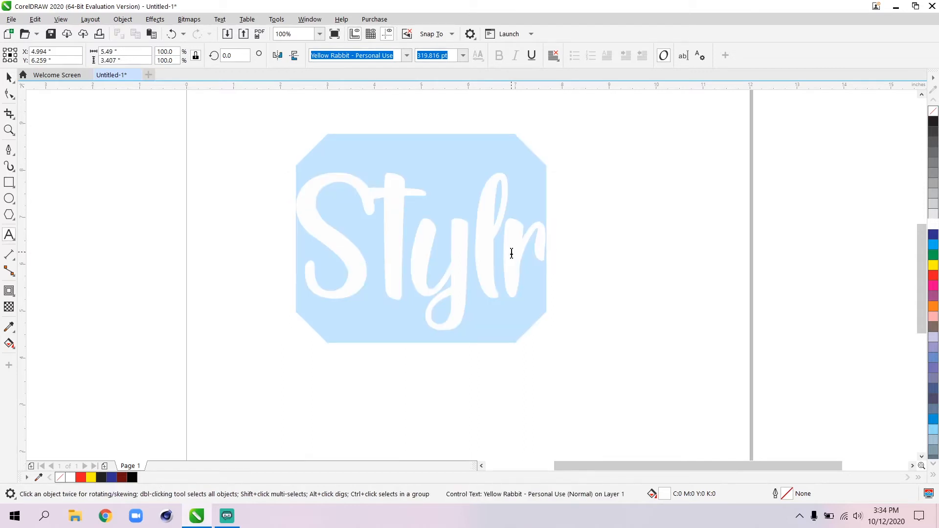
text(Focus)
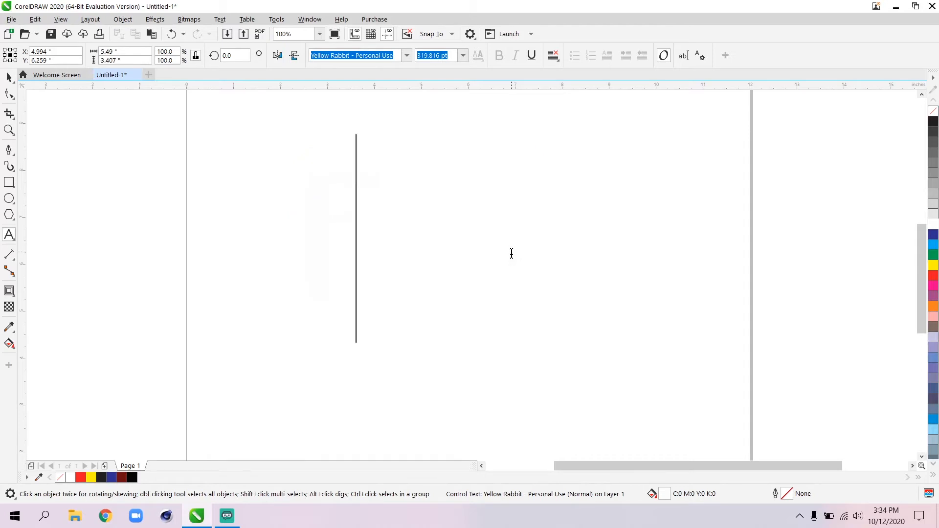
key(ctrl+space)
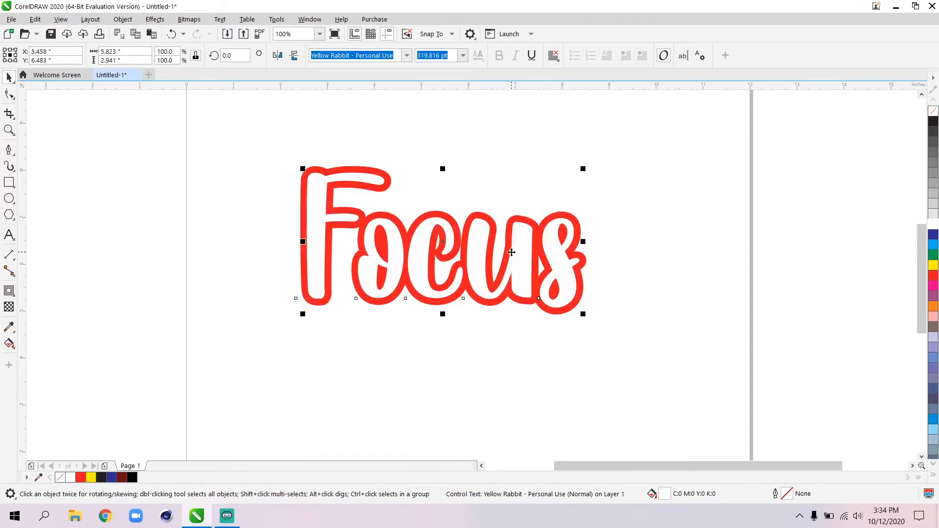
click(478, 163)
scroll(458, 256, down, 1)
scroll(459, 251, up, 1)
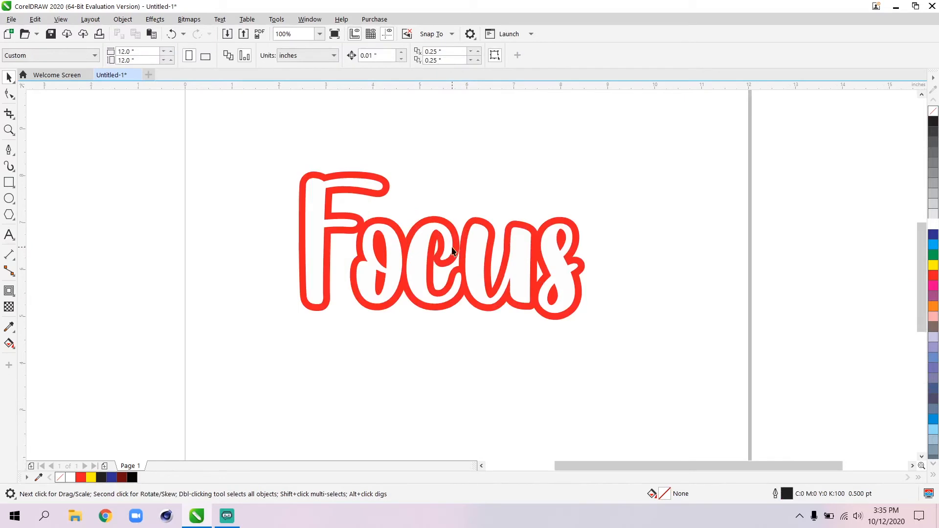
Step: Break the red contour apart from the "Focus" text
click(451, 249)
click(271, 259)
click(313, 178)
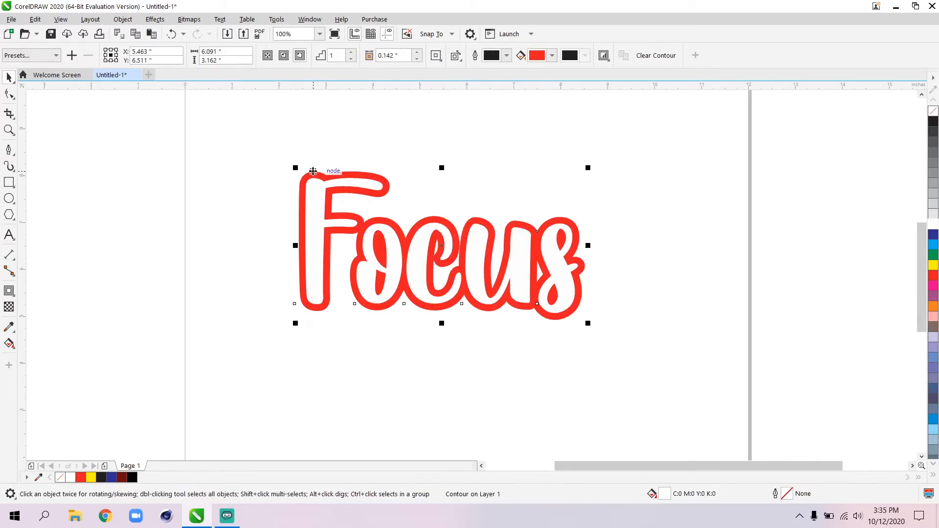
scroll(388, 184, up, 1)
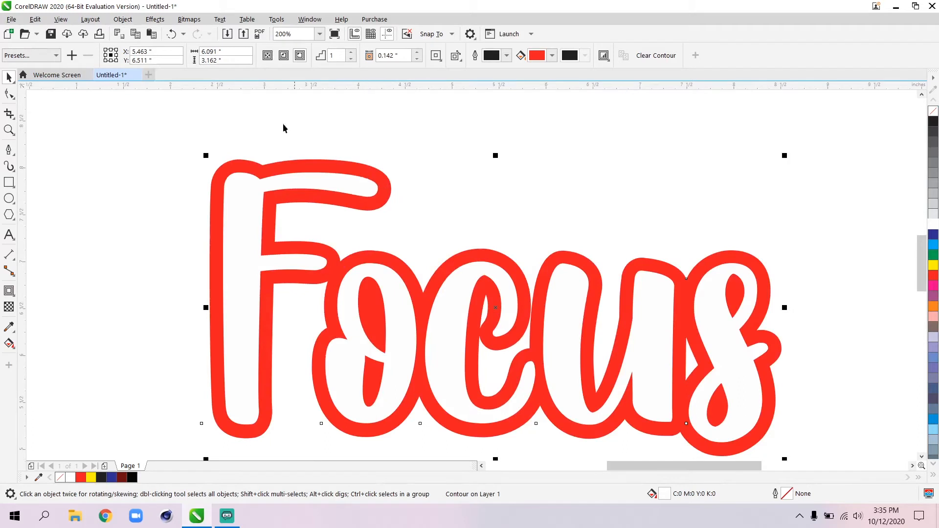
click(120, 19)
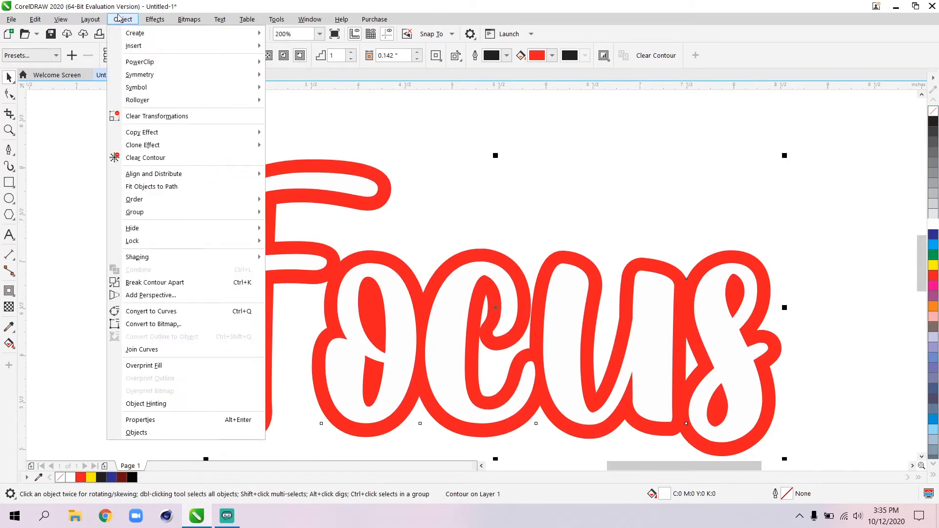
click(166, 282)
click(145, 216)
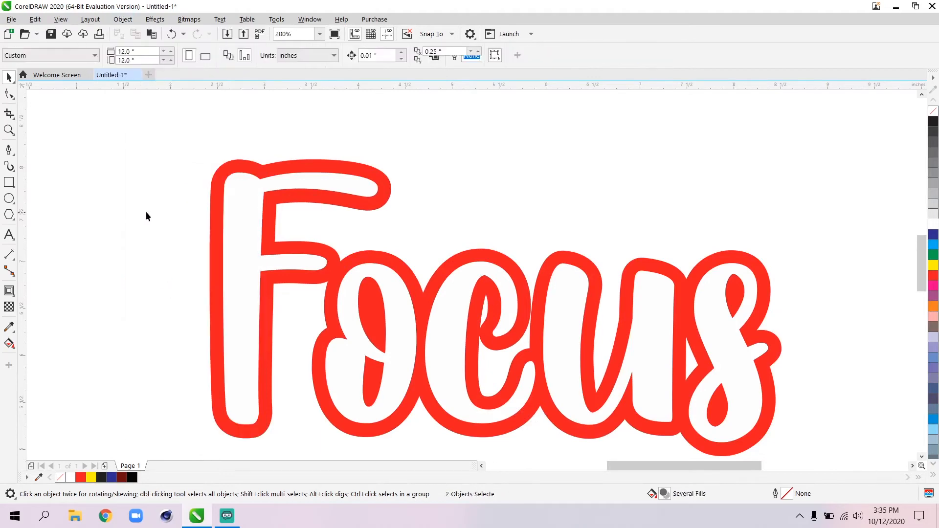
Step: Duplicate the red contour shape and offset the copy slightly down and right of the "Focus" lettering
click(247, 168)
scroll(384, 261, down, 2)
scroll(379, 221, up, 2)
scroll(384, 210, down, 2)
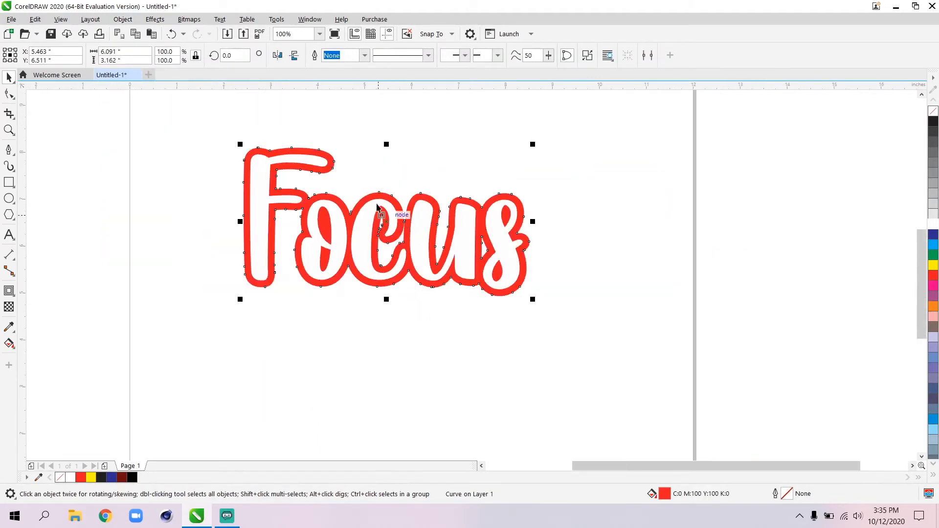
scroll(376, 197, up, 2)
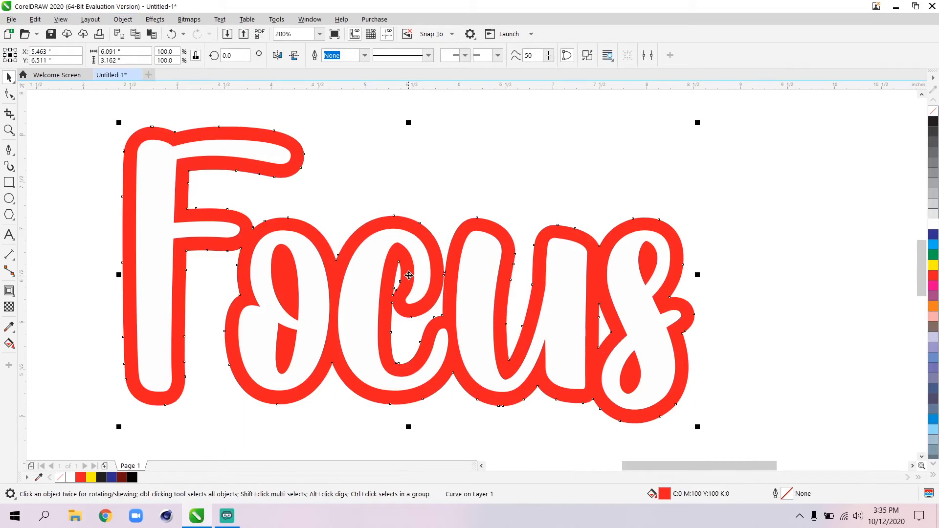
key(ctrl+d)
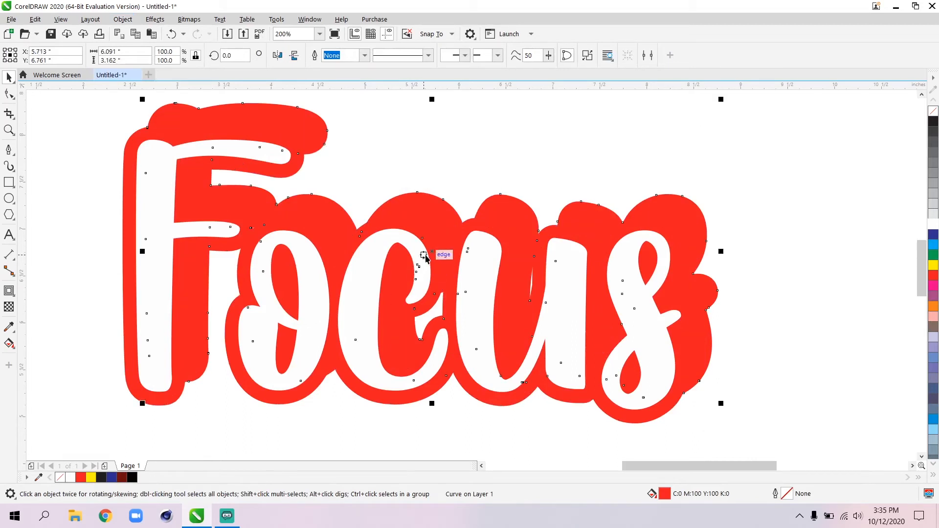
drag(432, 253, 415, 284)
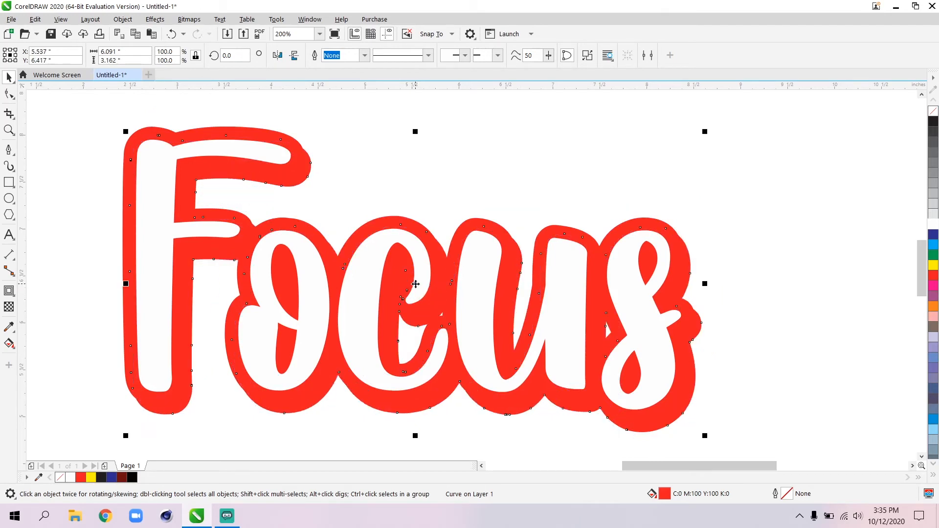
Step: Fill the offset contour copy with black and make it transparent so it forms a soft grey shadow
click(933, 126)
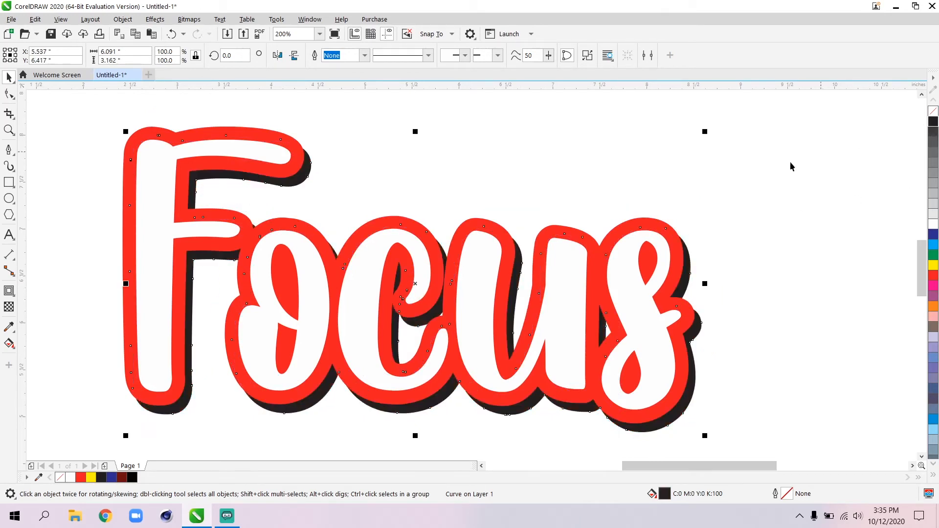
scroll(454, 245, down, 2)
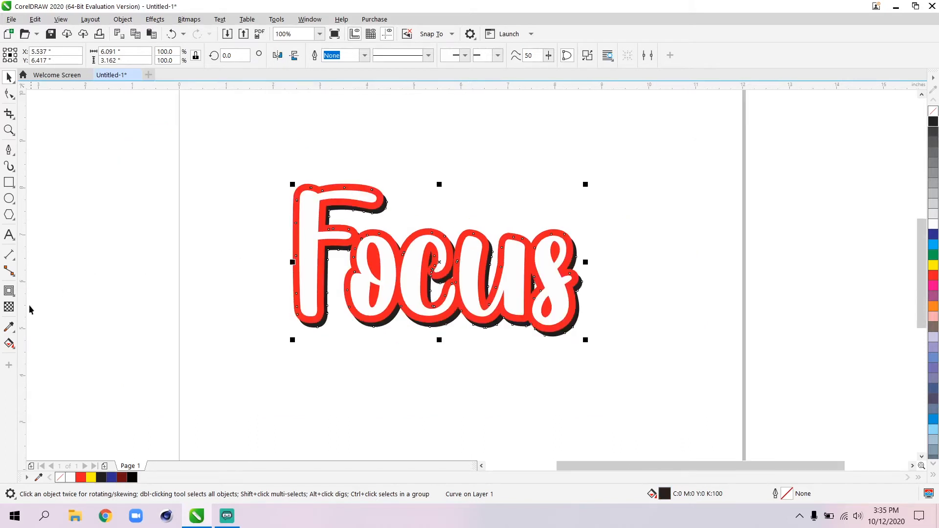
click(9, 307)
drag(427, 351, 438, 348)
click(9, 77)
click(417, 349)
Step: Enlarge the "Focus" lettering together with its contour and shadow, and centre it on the page
scroll(417, 345, down, 1)
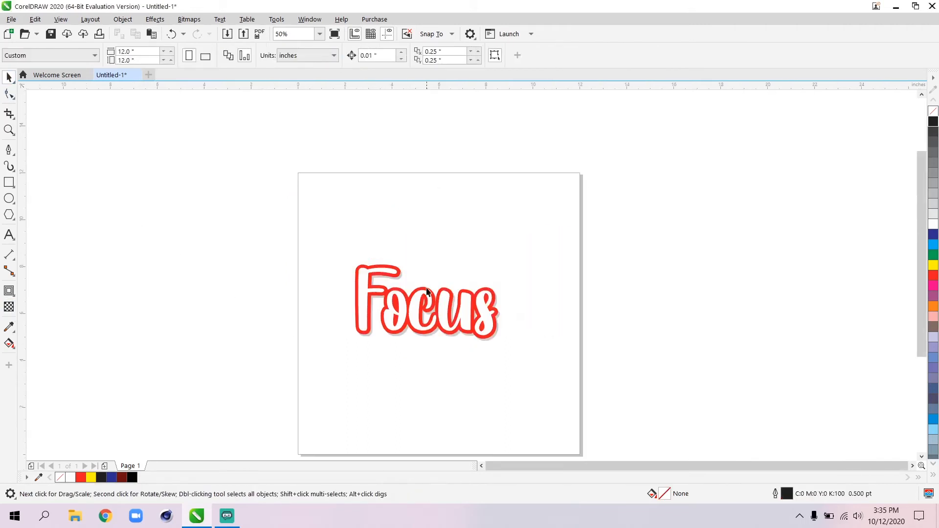
drag(535, 396, 535, 398)
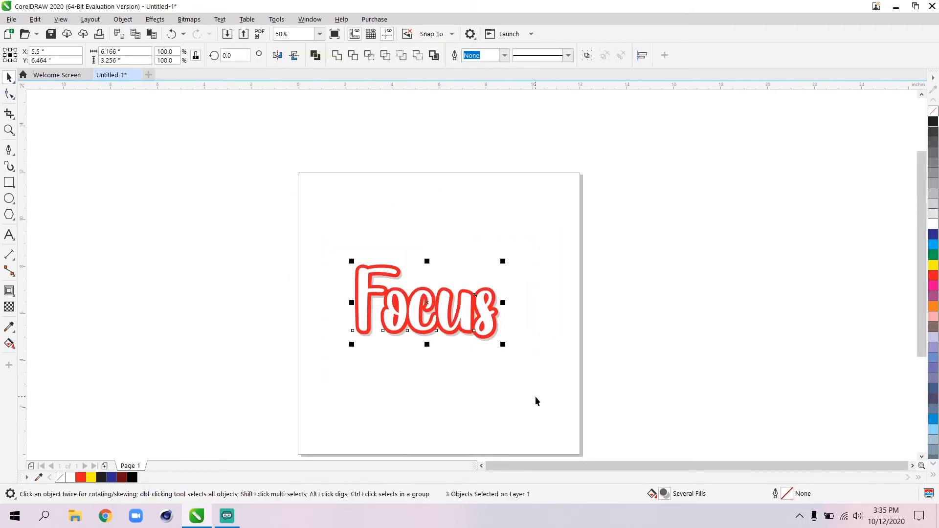
drag(501, 346, 537, 362)
click(632, 299)
Step: Add a line of artistic text reading "FULLY VECTROIZE EFFECT" above the "Focus" lettering
click(8, 235)
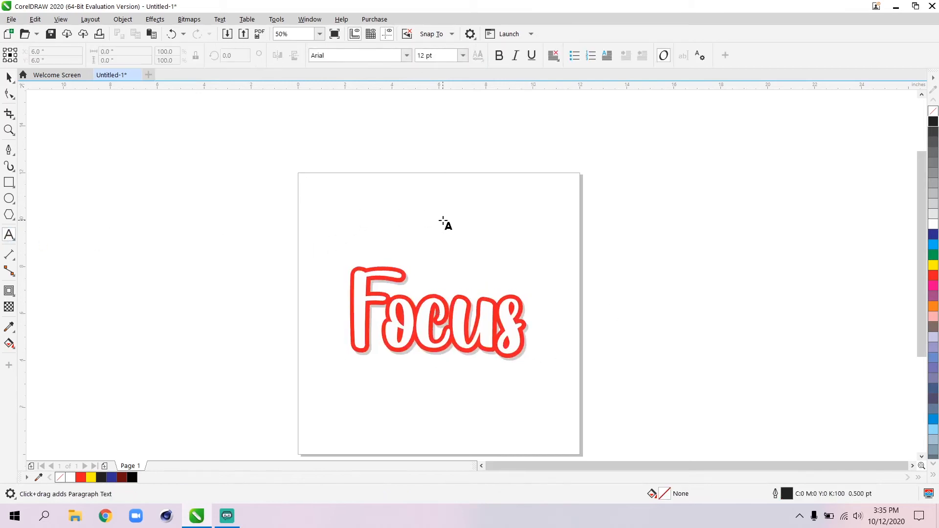
scroll(443, 221, up, 3)
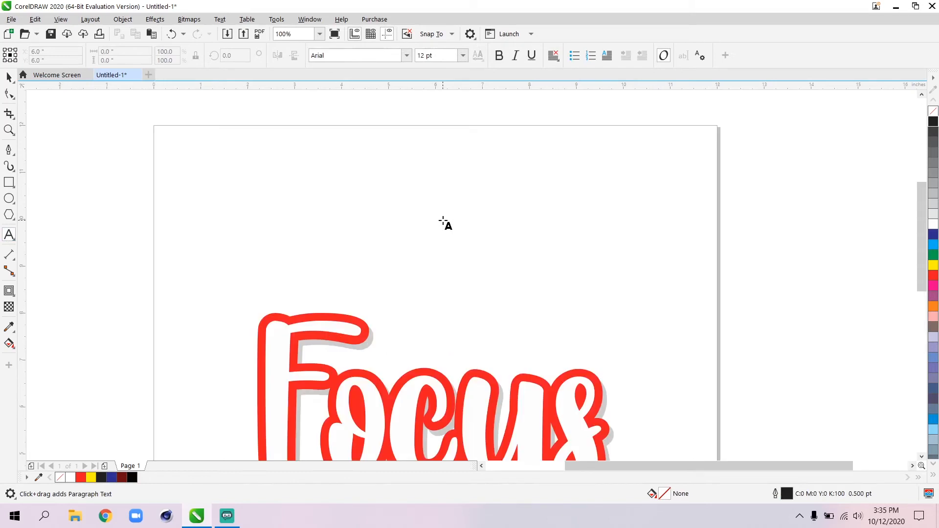
click(354, 221)
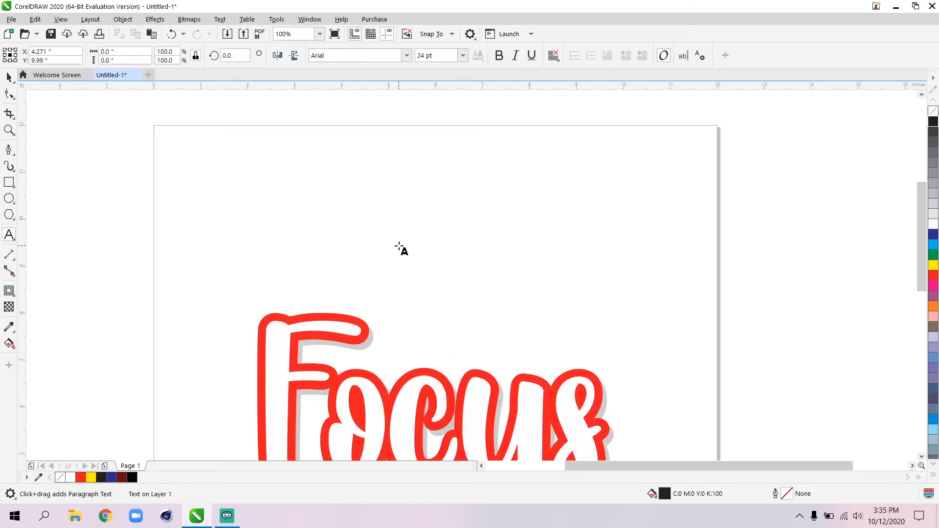
text(FL)
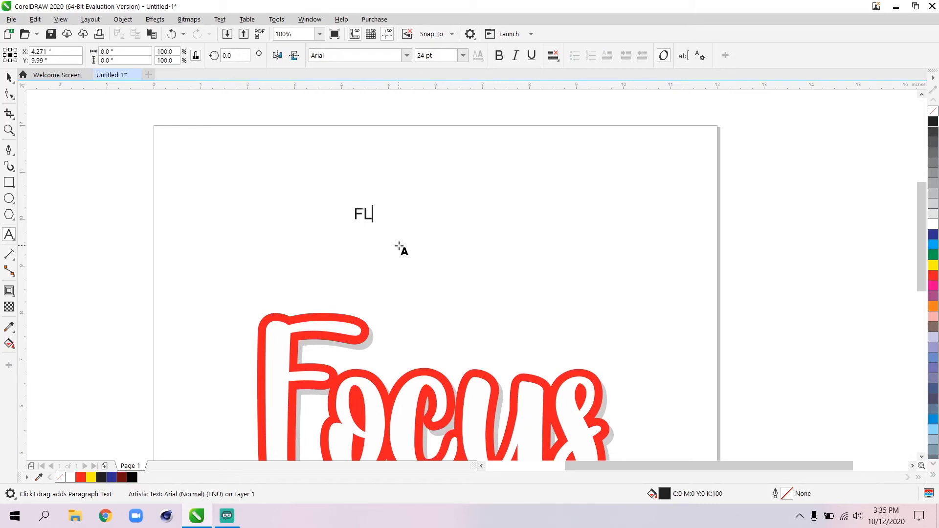
key(BackSpace)
text(ULLY VECTR)
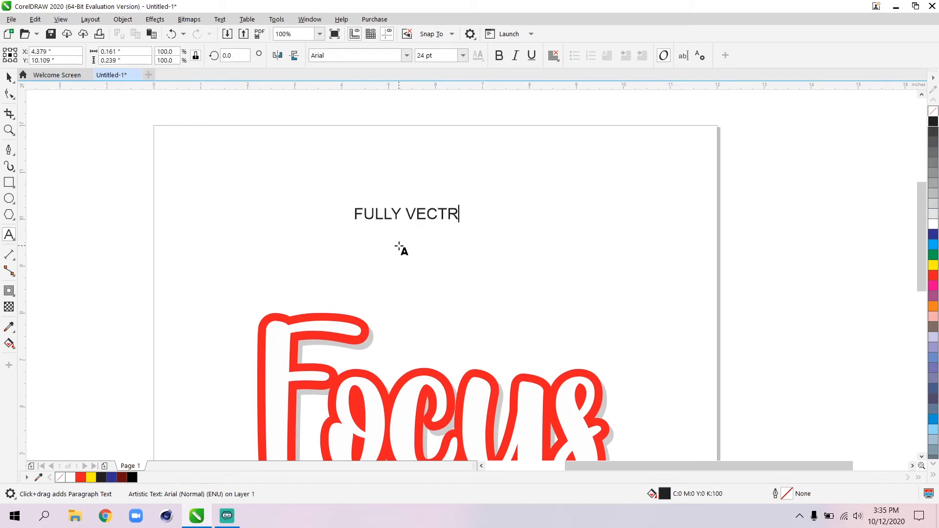
text(OIZE)
key(BackSpace)
key(BackSpace)
key(BackSpace)
key(BackSpace)
key(BackSpace)
text(AI)
key(BackSpace)
text(OIZE EFFECT)
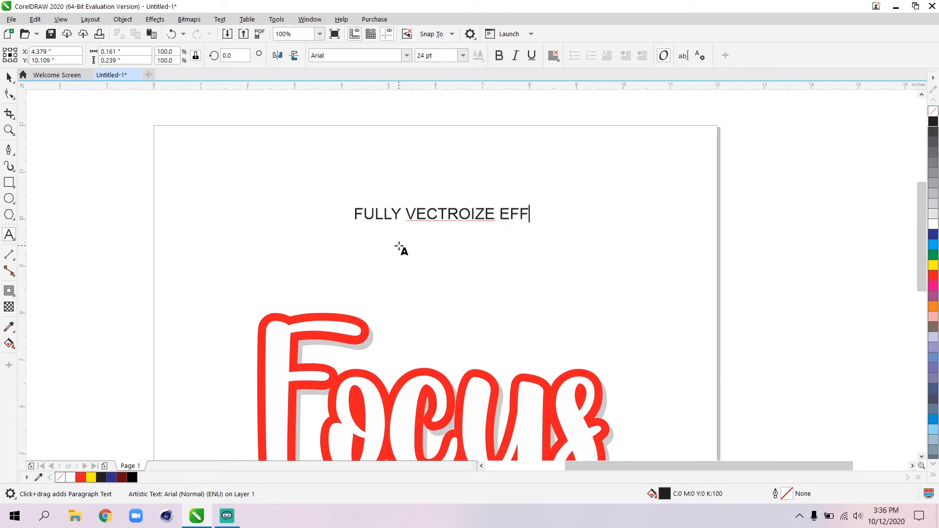
Step: Look for alternate spellings of the word "VECTROIZE" in the heading
right_click(444, 219)
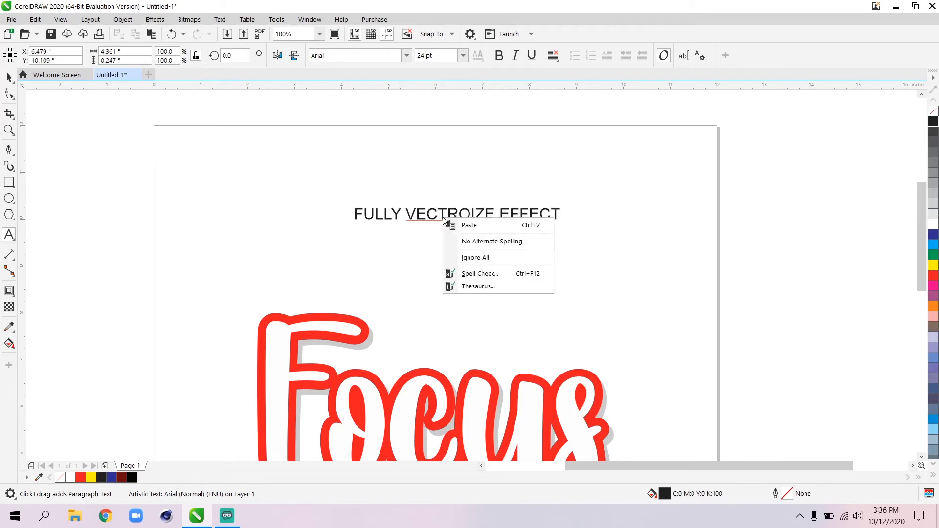
click(482, 242)
click(484, 222)
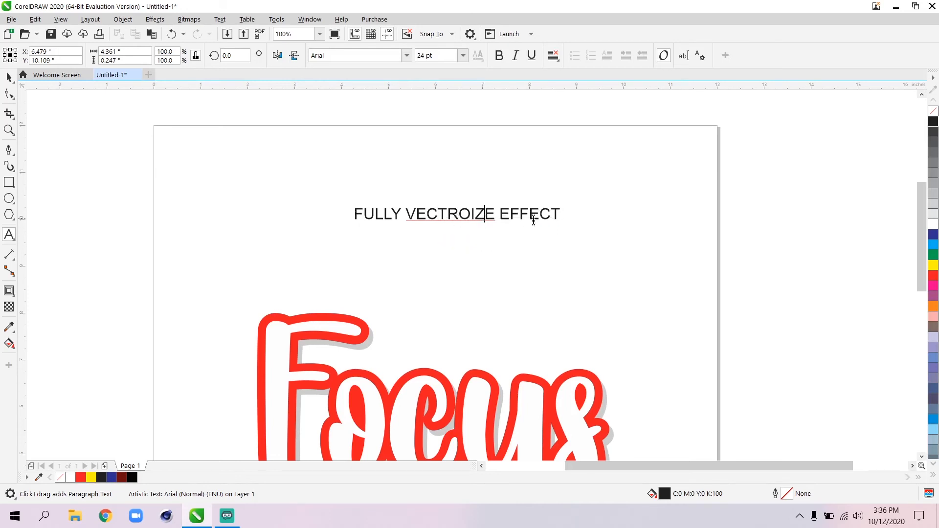
Step: Extend the heading with "IN CORELDRAW" and a second line reading "EASY METHOD"
click(561, 223)
text(IN CORELDRAW )
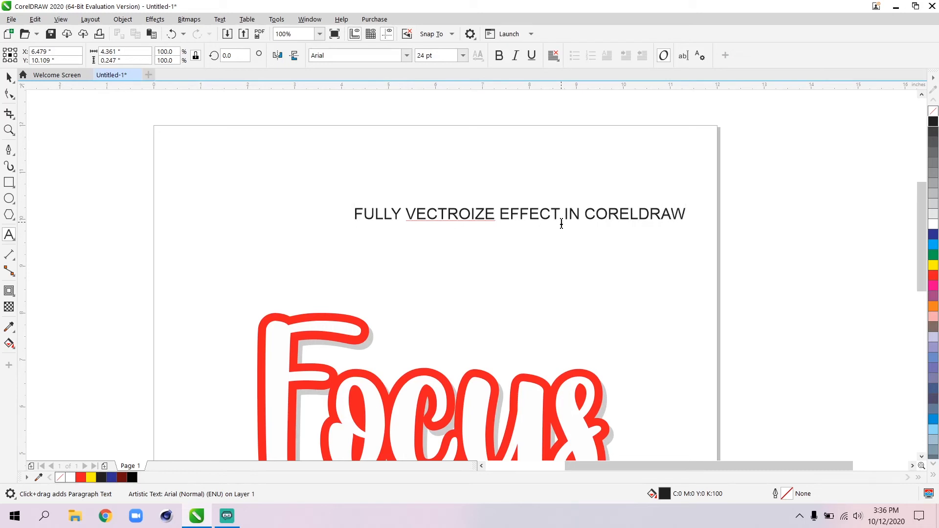
text(EASSY METHOD)
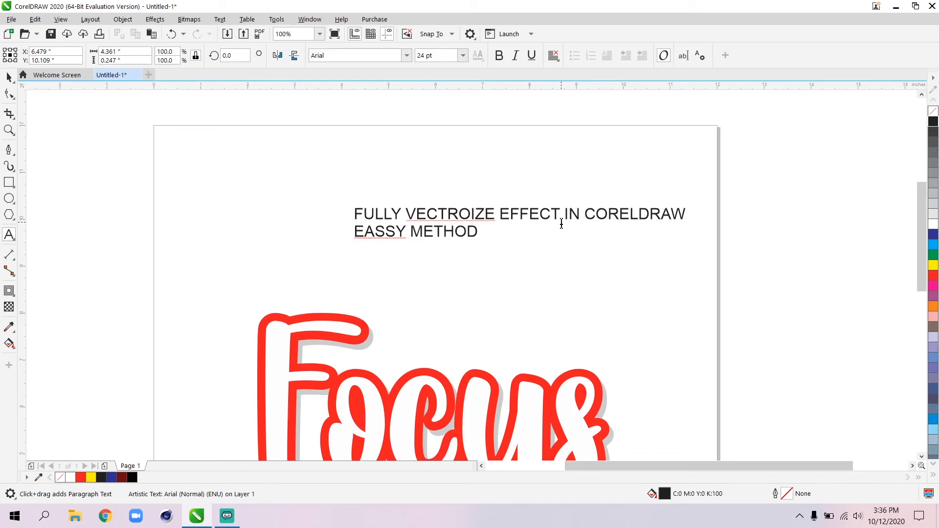
click(387, 231)
key(BackSpace)
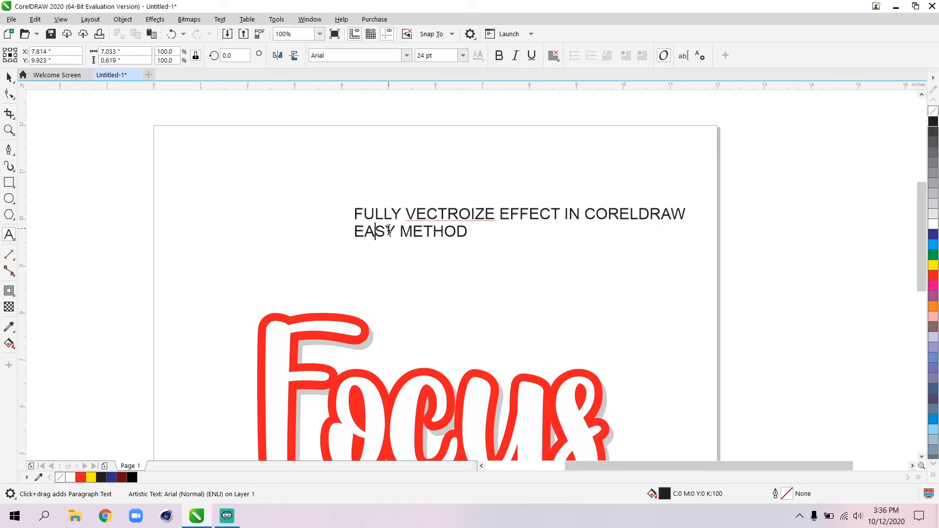
Step: Centre-align the two-line heading and set its font to Calibri
key(ctrl+e)
key(ctrl+space)
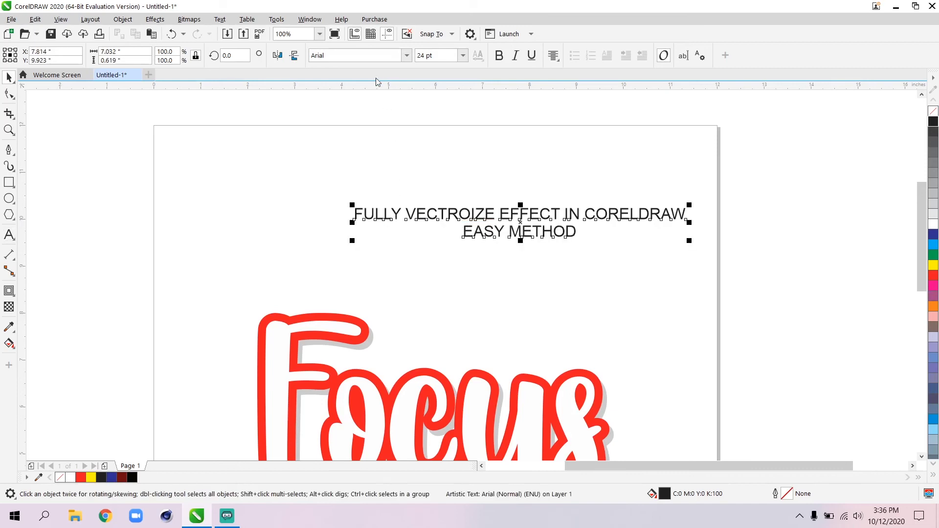
click(356, 57)
text(Calibri)
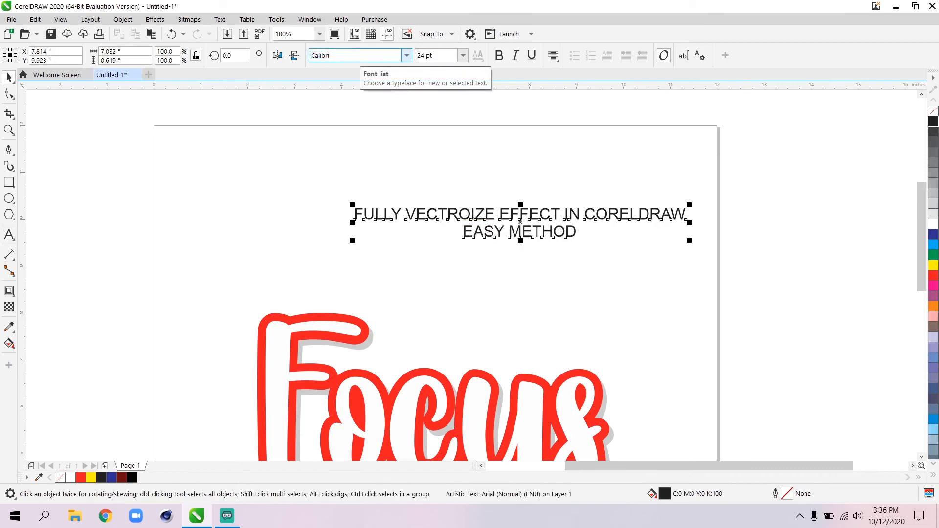
key(Return)
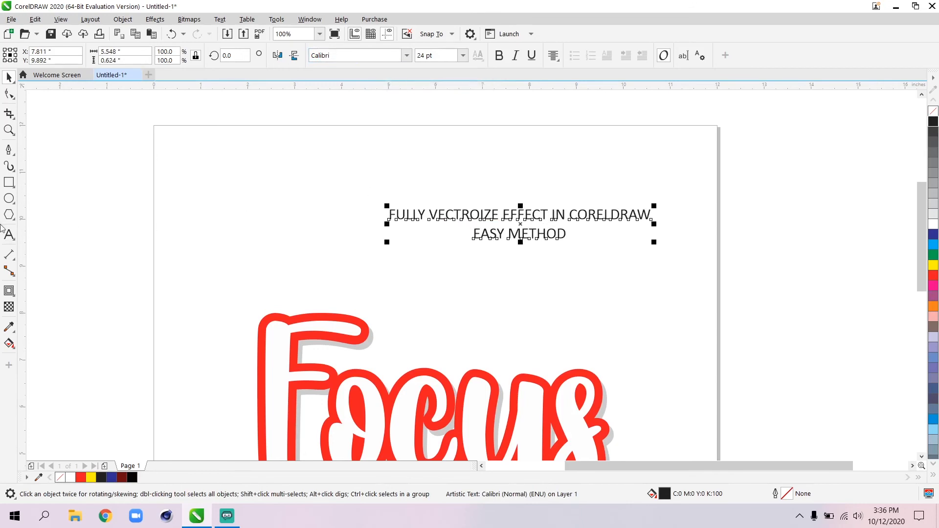
Step: Add a page-sized rectangle without an outline and centre the heading horizontally on it
double_click(9, 182)
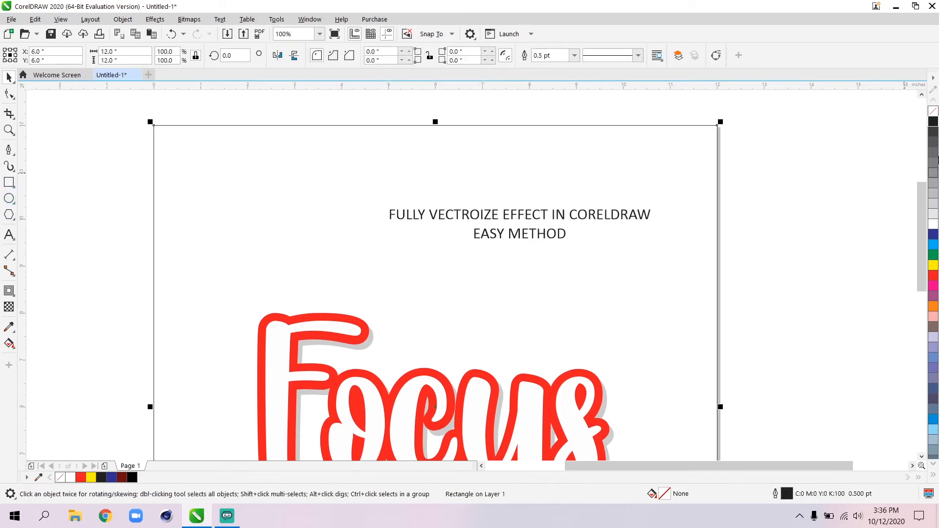
right_click(931, 117)
drag(769, 176, 319, 254)
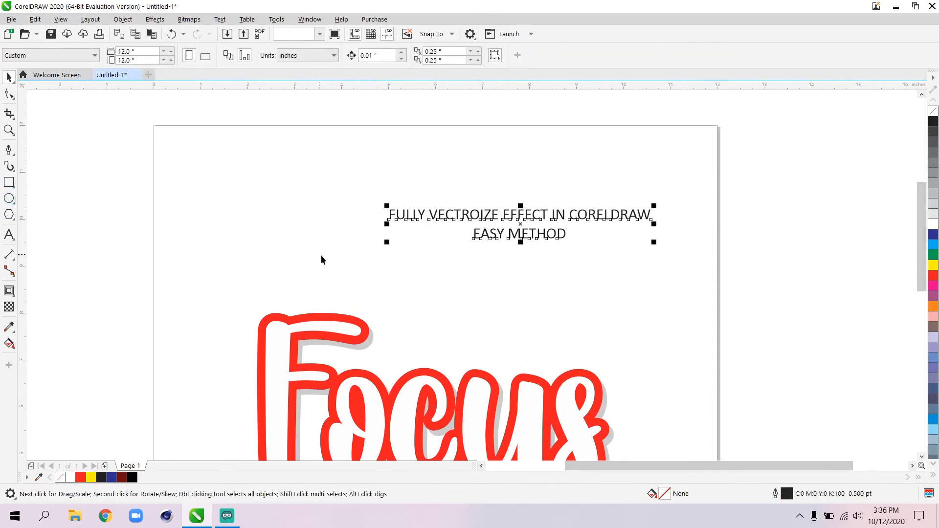
key(c)
click(408, 238)
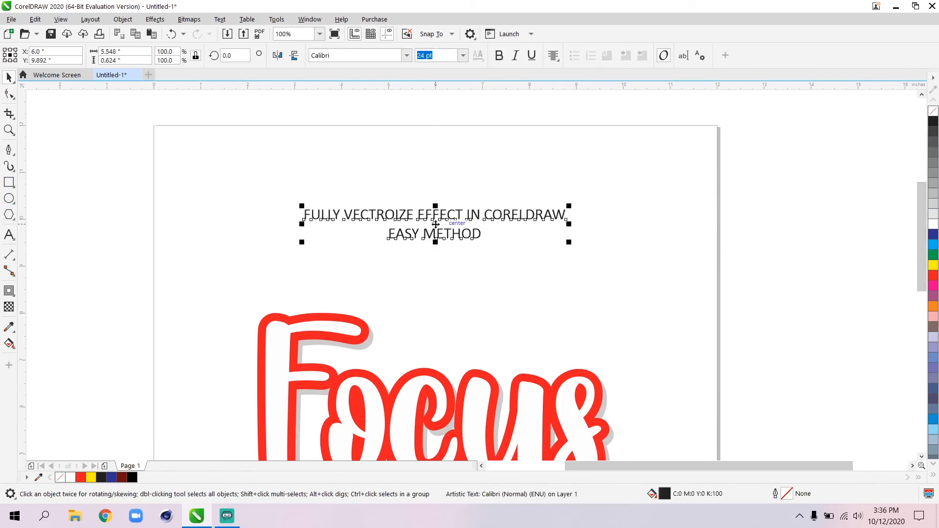
Step: Move the heading up slightly and scale it to about 28 pt
drag(436, 224, 436, 212)
drag(569, 231, 593, 242)
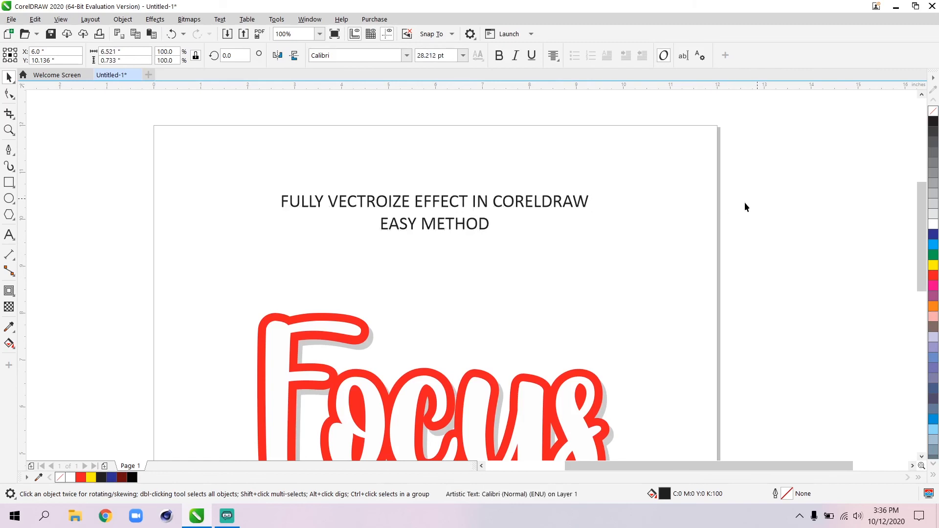
click(503, 216)
scroll(499, 239, down, 2)
scroll(497, 250, up, 1)
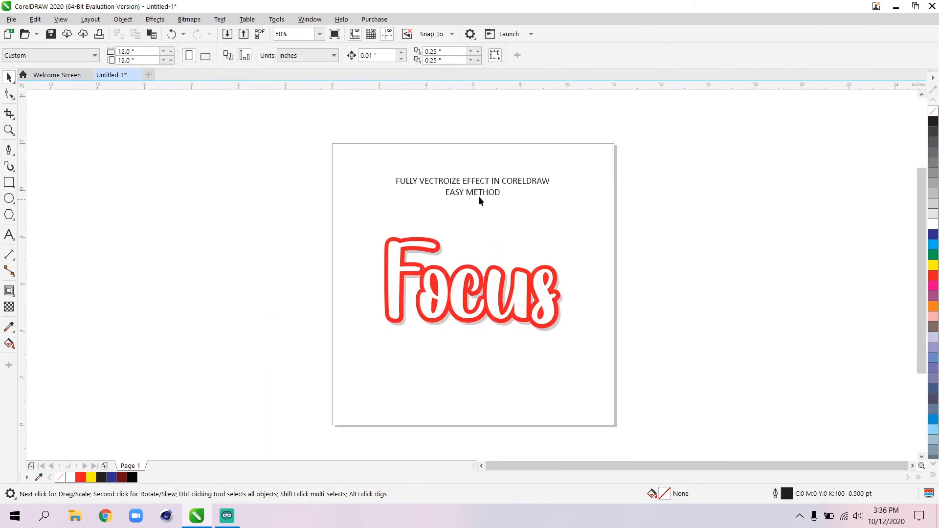
scroll(482, 208, up, 1)
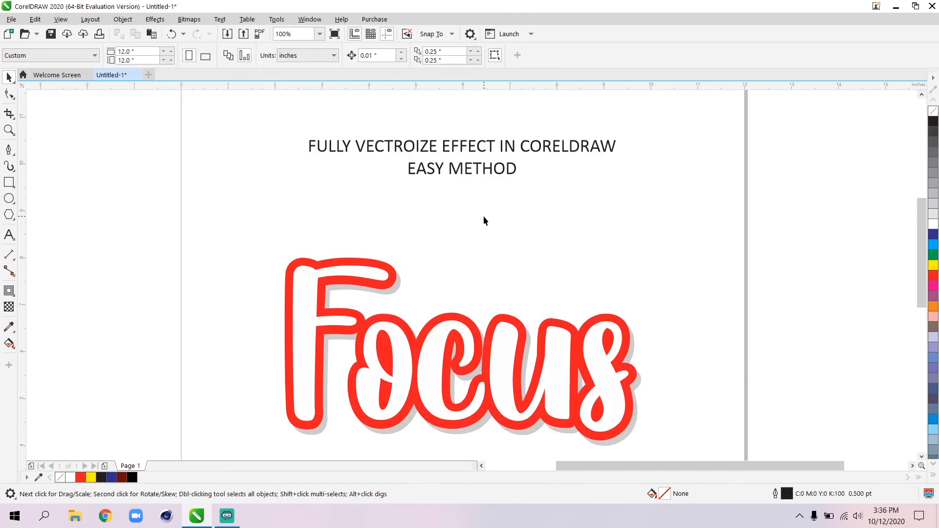